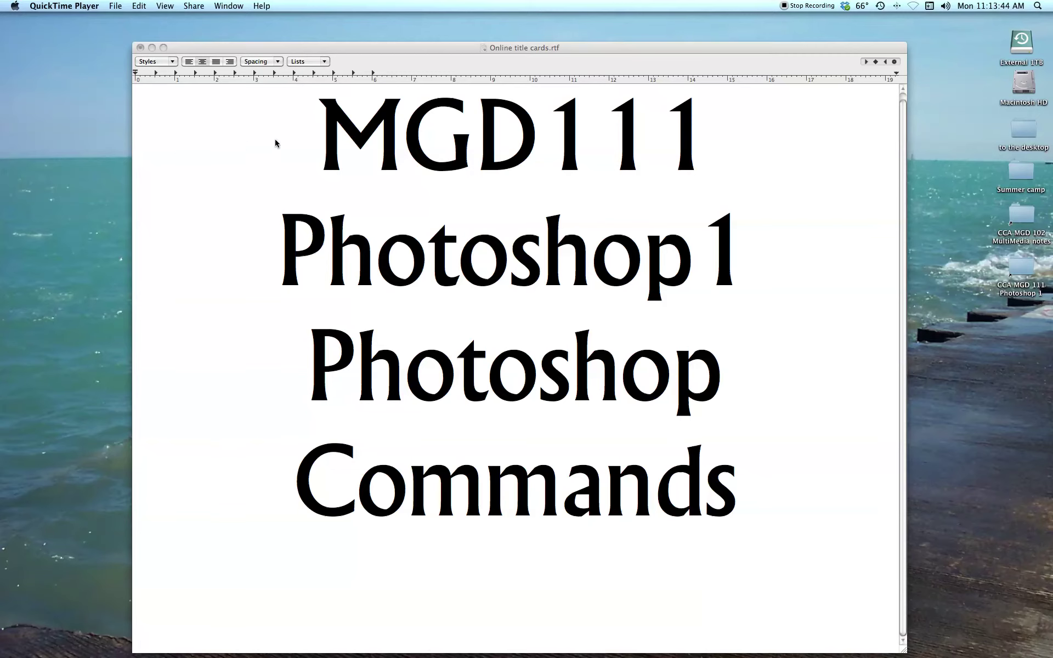
# - Minimize the TextEdit title-card document so the sled.JPG photo window shows
pyautogui.click(439, 43)
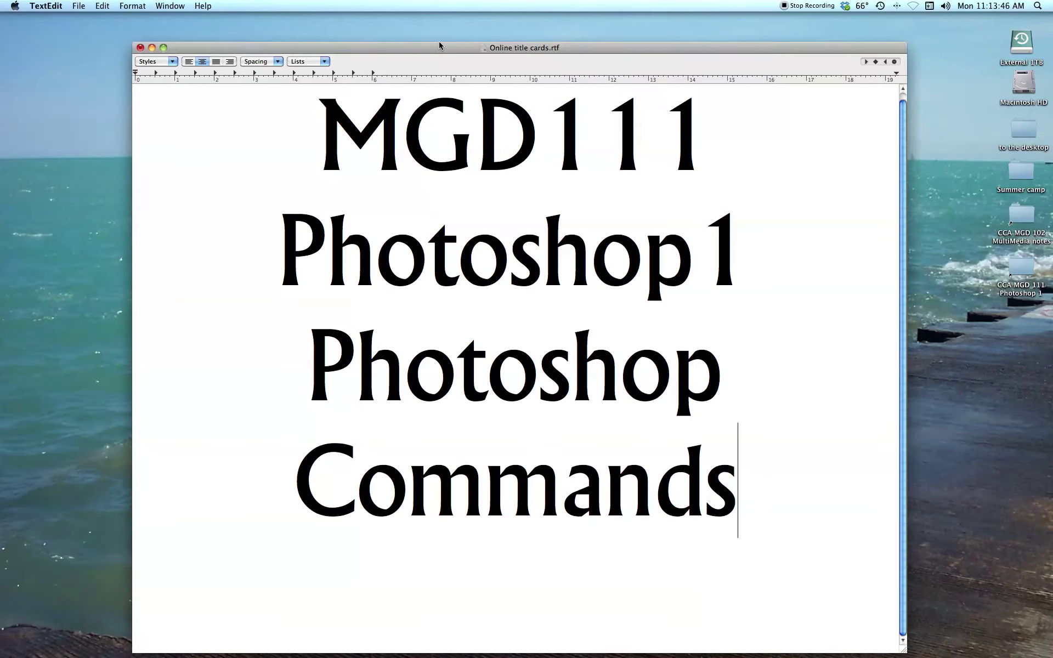
pyautogui.doubleClick(436, 49)
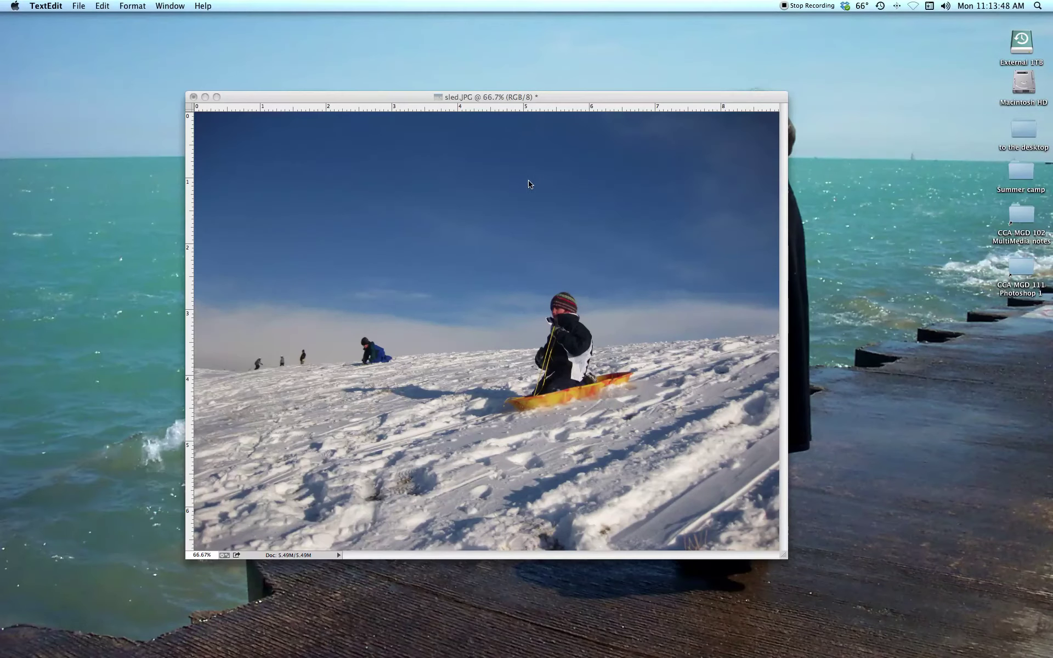
# - Activate the sled.JPG window, nudge it higher, and browse the Layer, Filter and Image menus
pyautogui.click(389, 99)
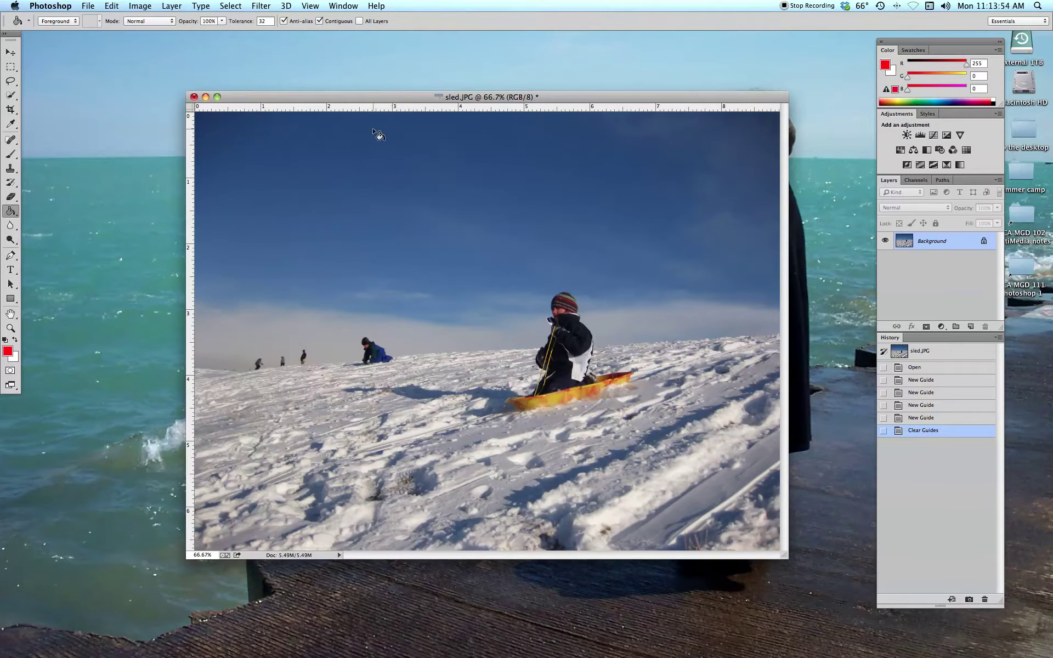
pyautogui.moveTo(301, 97); pyautogui.dragTo(306, 64)
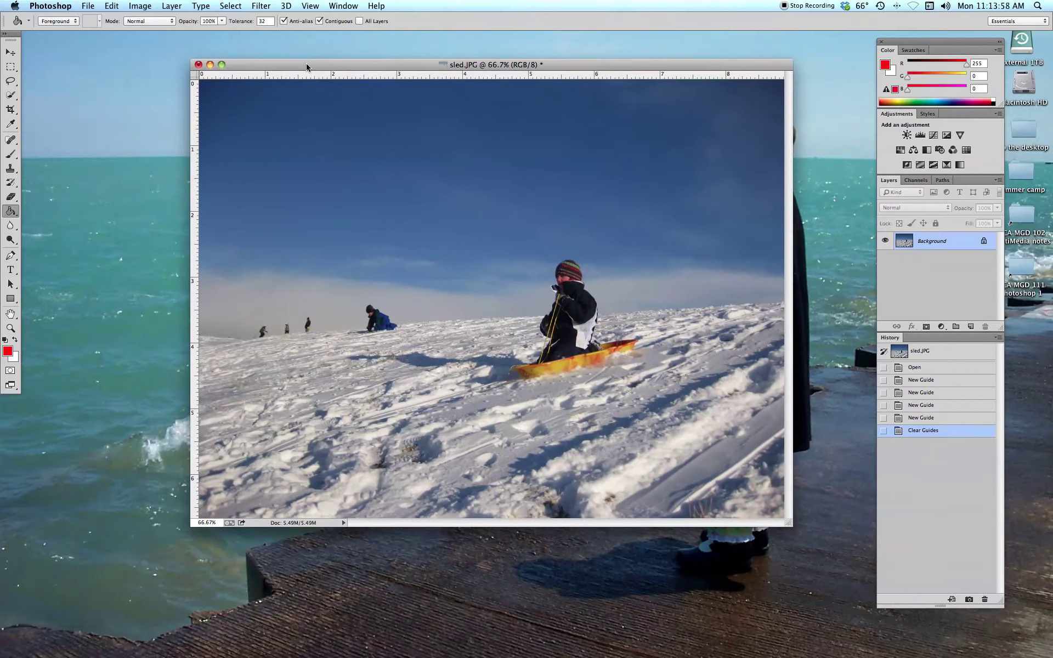
pyautogui.click(173, 6)
pyautogui.click(257, 6)
pyautogui.click(151, 5)
pyautogui.click(150, 5)
# - Zoom the photo in and out through 66.7% and 33.3%, ending larger at 90.3%
pyautogui.press('super+equal')
pyautogui.press('super+equal')
pyautogui.press('super+equal')
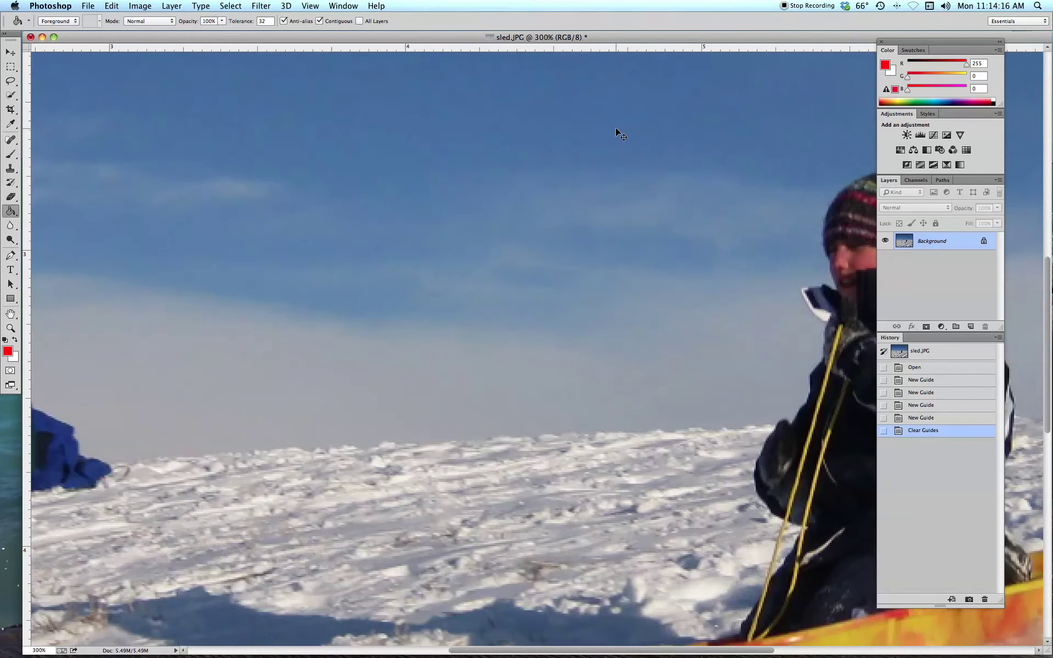
pyautogui.press('super+minus')
pyautogui.press('super+minus')
pyautogui.press('super+minus')
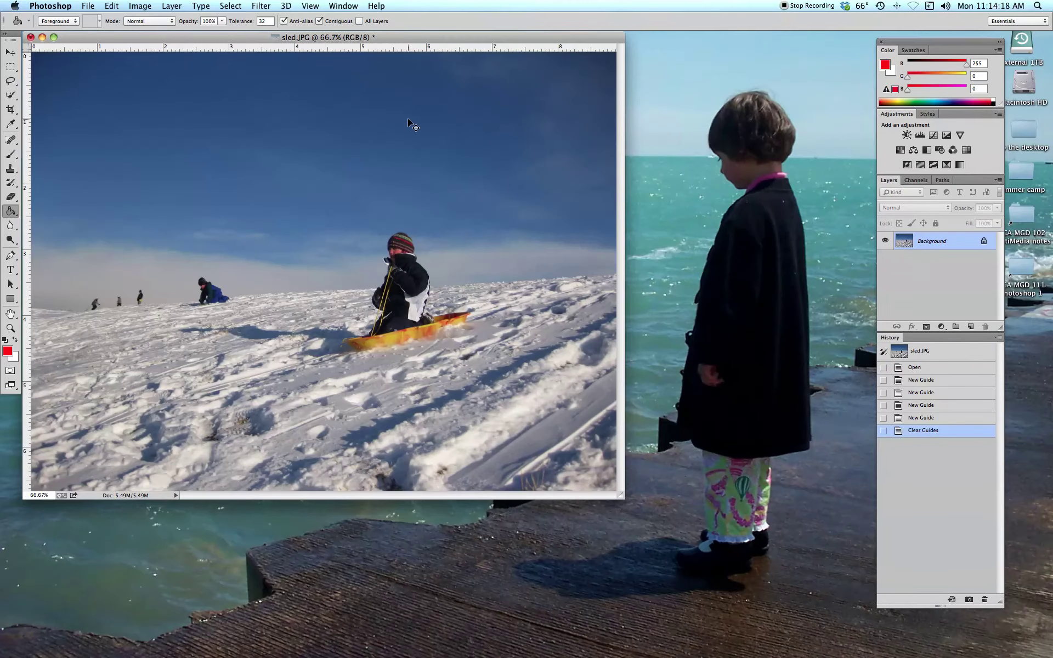
pyautogui.press('super+minus')
pyautogui.press('super+minus')
pyautogui.press('super+equal')
pyautogui.press('super+equal')
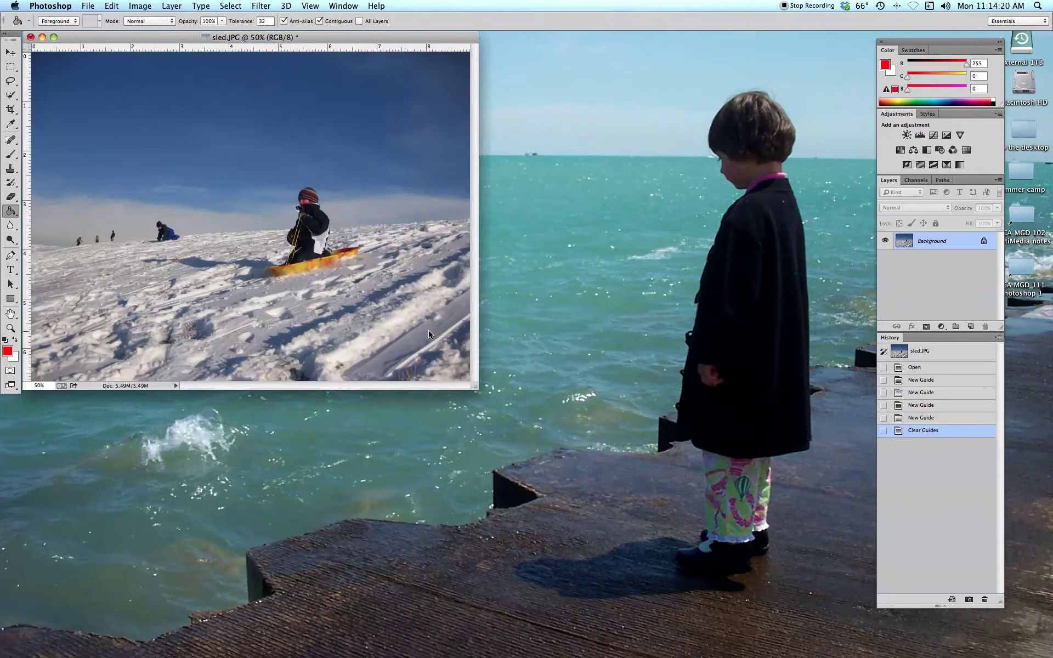
pyautogui.press('super+equal')
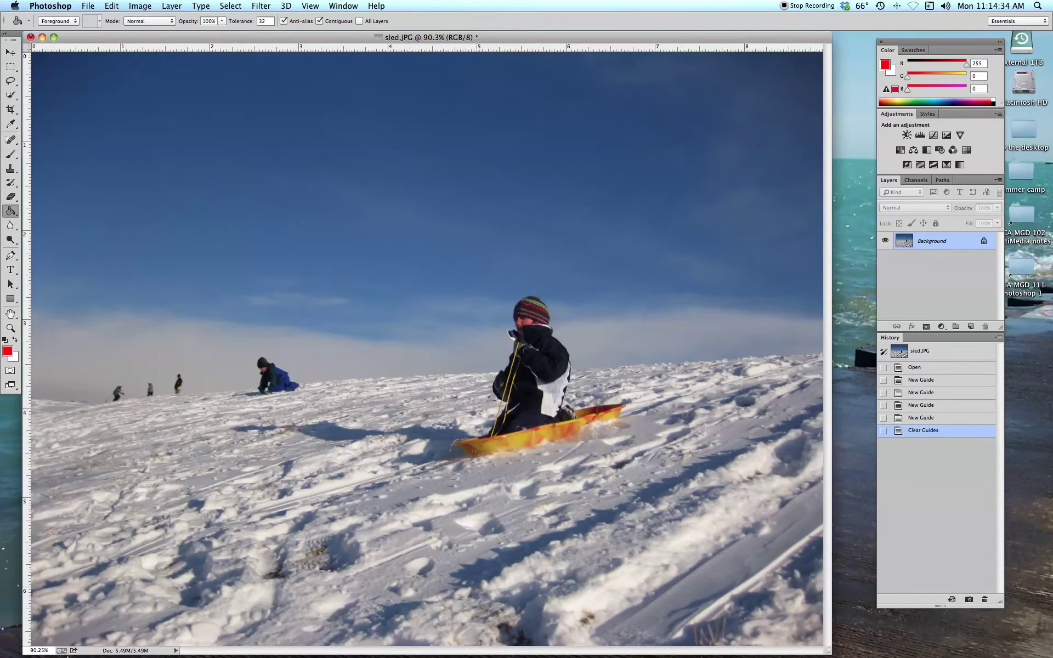
# - Zoom out, then enter 50 in the zoom field to show the photo at 50%
pyautogui.press('super+minus')
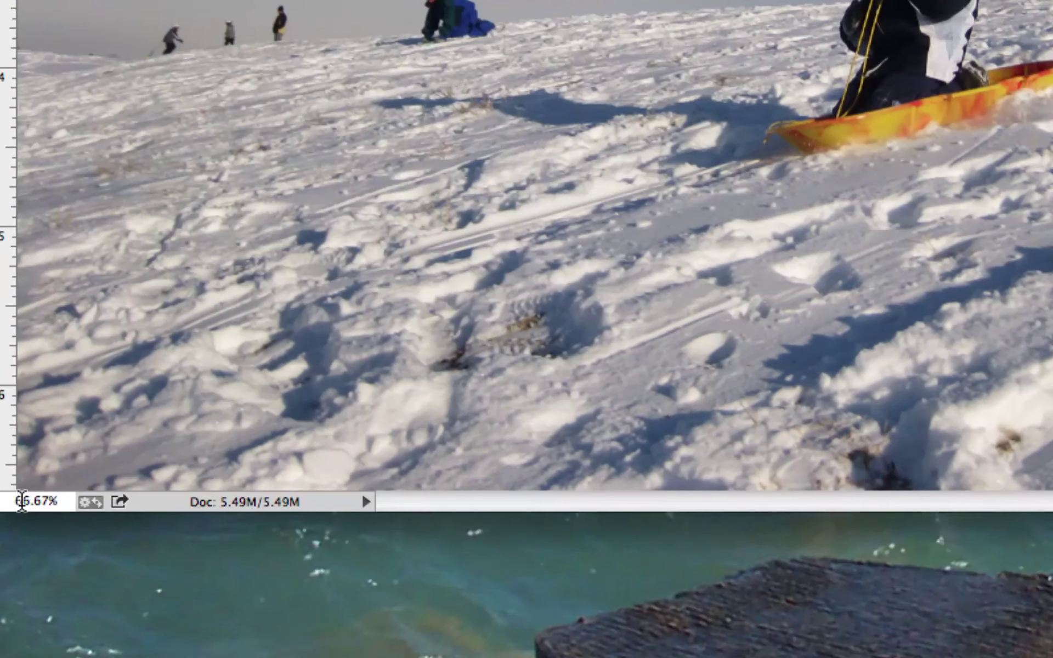
pyautogui.doubleClick(21, 501)
pyautogui.write('50')
pyautogui.press('Return')
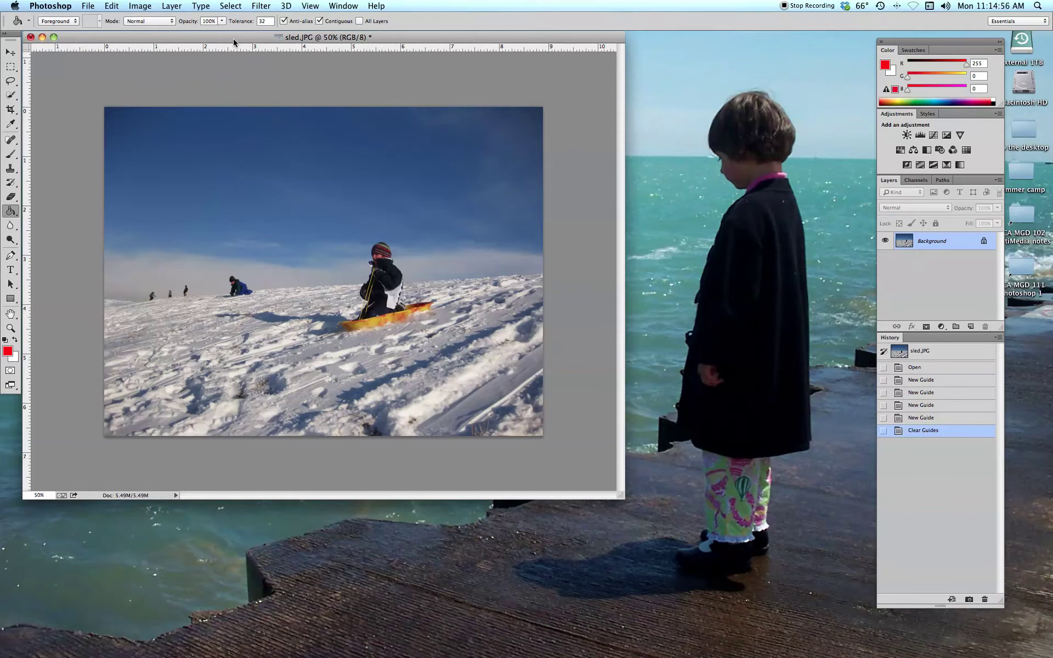
# - Move the photo window right and down, toggle the rulers, and zoom to 66.7%
pyautogui.moveTo(209, 38); pyautogui.dragTo(308, 81)
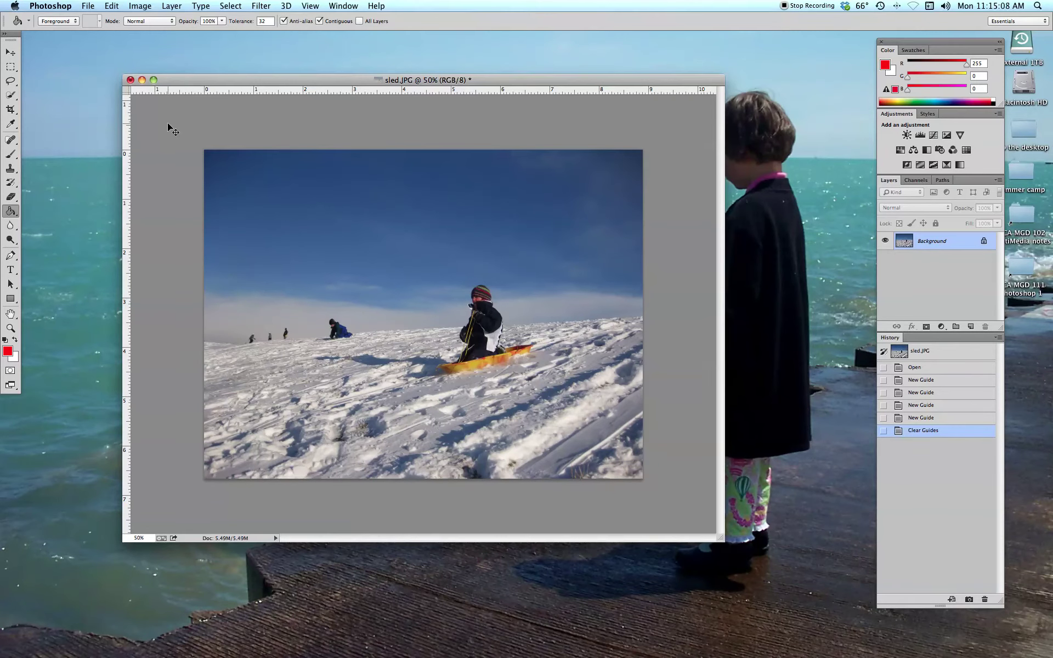
pyautogui.press('super+r')
pyautogui.press('super+r')
pyautogui.press('super+r')
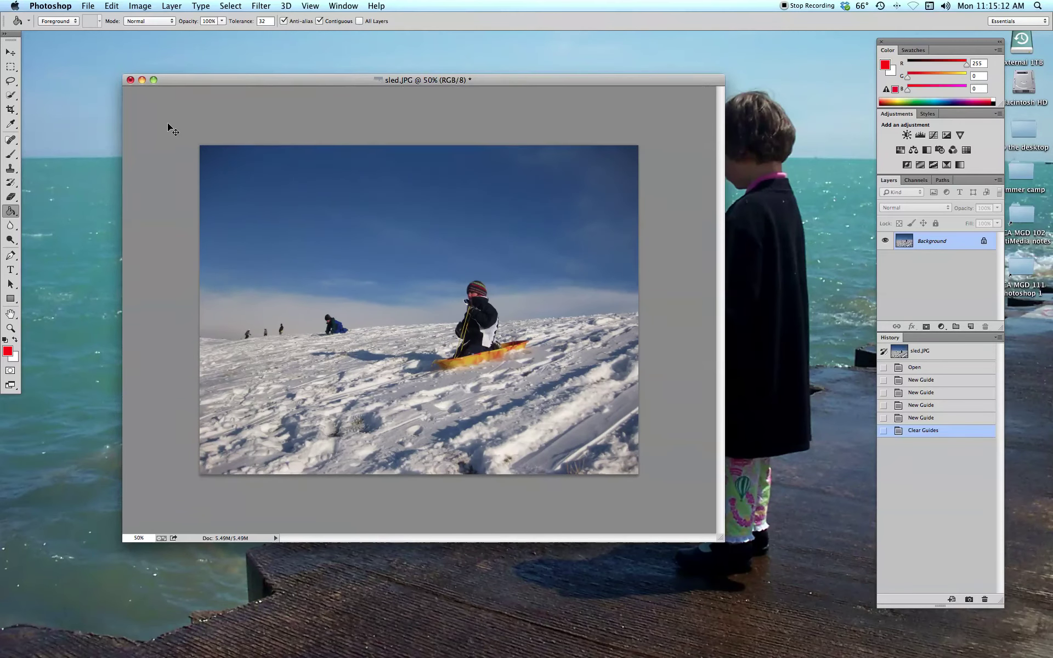
pyautogui.press('super+r')
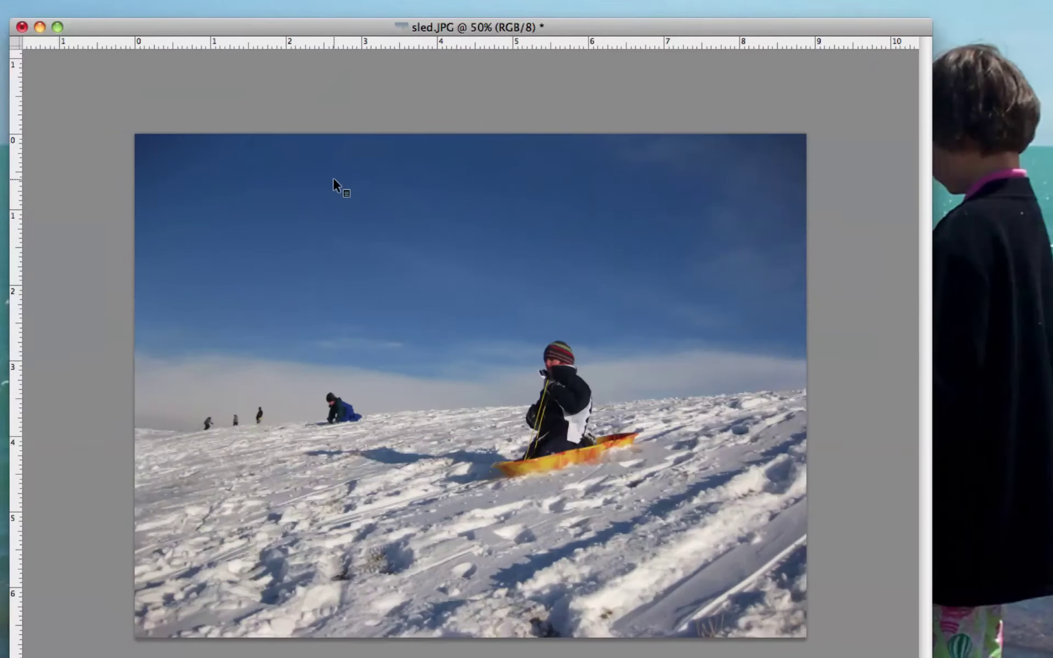
pyautogui.press('super+equal')
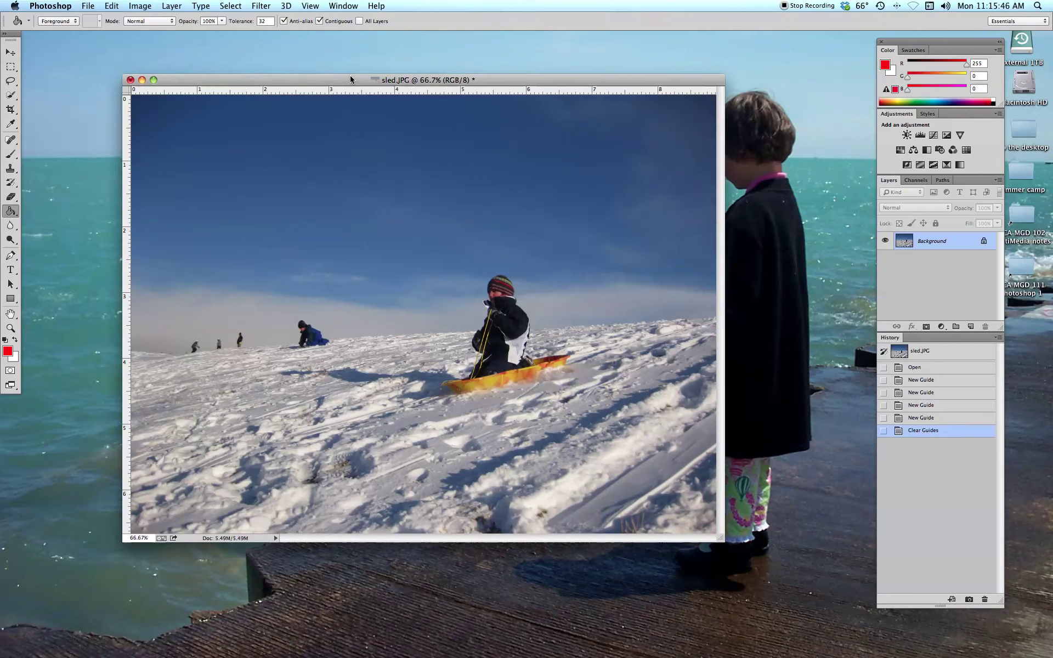
# - Drag out horizontal guides at 2 and 2.7 inches and vertical guides near 4.7 inches
pyautogui.moveTo(354, 93); pyautogui.dragTo(346, 227)
pyautogui.moveTo(126, 273); pyautogui.dragTo(440, 265)
pyautogui.moveTo(534, 92); pyautogui.dragTo(543, 274)
pyautogui.moveTo(126, 324); pyautogui.dragTo(571, 341)
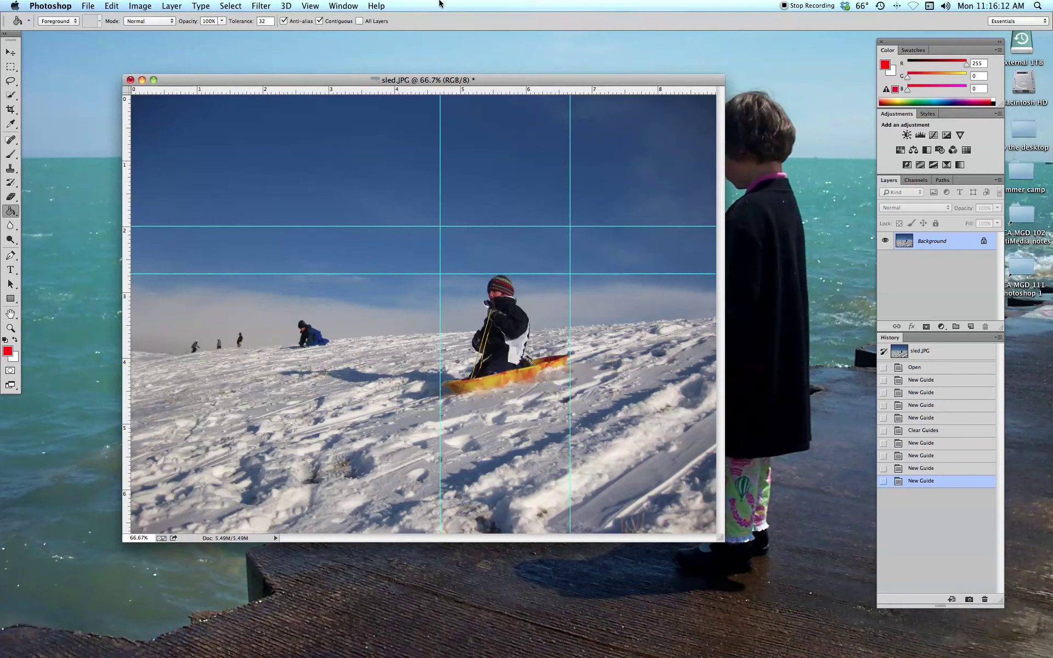
# - Remove every guide from the sled photo with View > Clear Guides
pyautogui.click(310, 5)
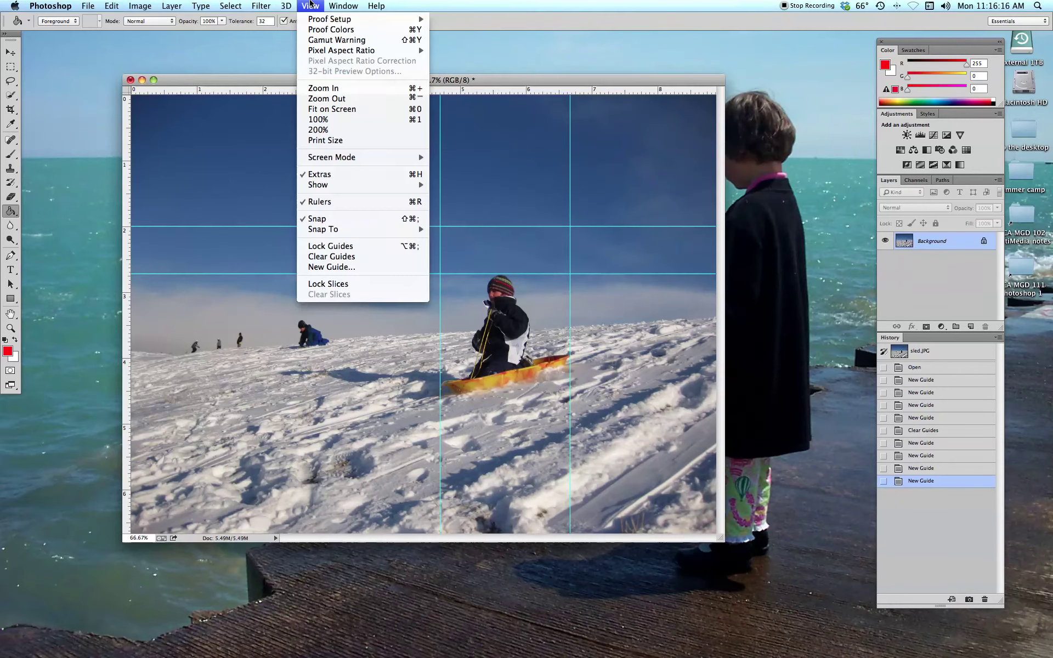
pyautogui.click(316, 256)
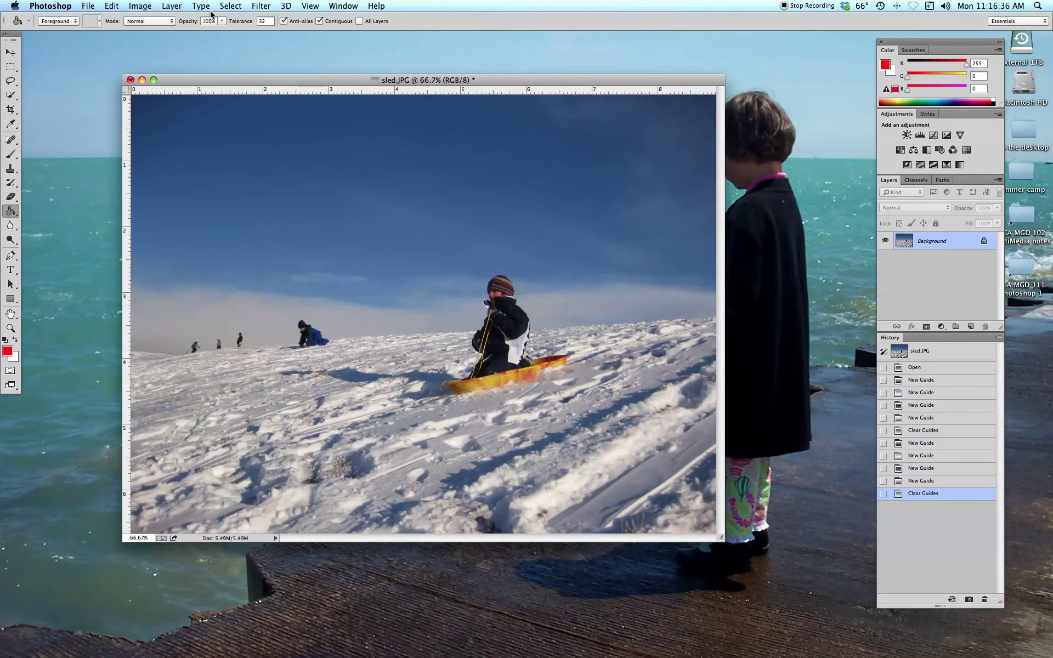
# - Move the photo window up and to the left
pyautogui.moveTo(268, 82); pyautogui.dragTo(188, 50)
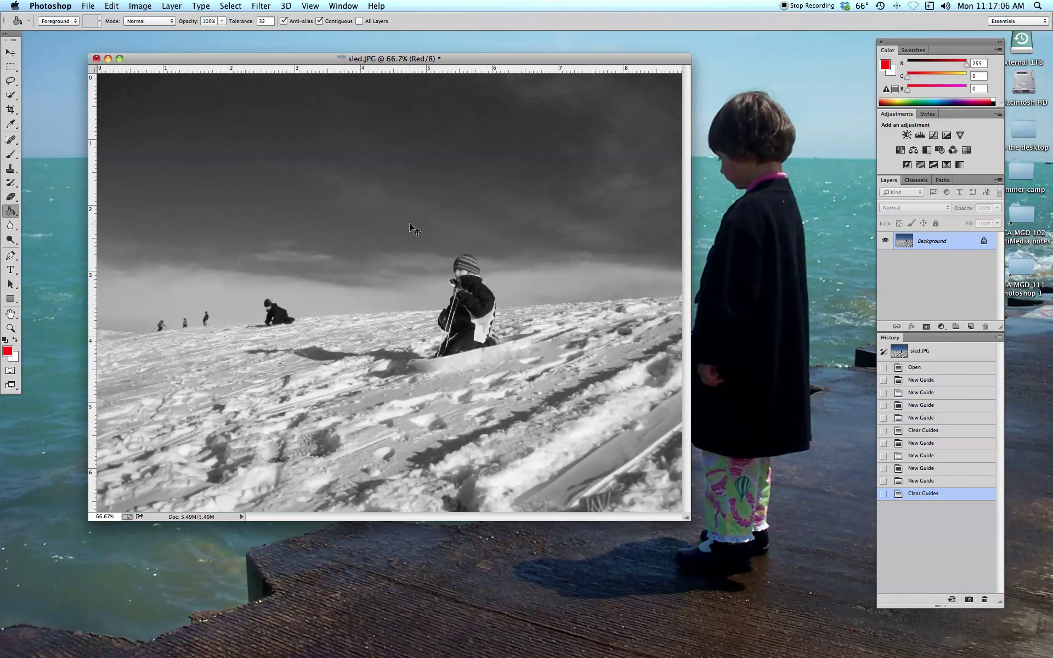
# - Cycle through the Green, Blue and Red channel views, then return to full-colour RGB
pyautogui.press('super+4')
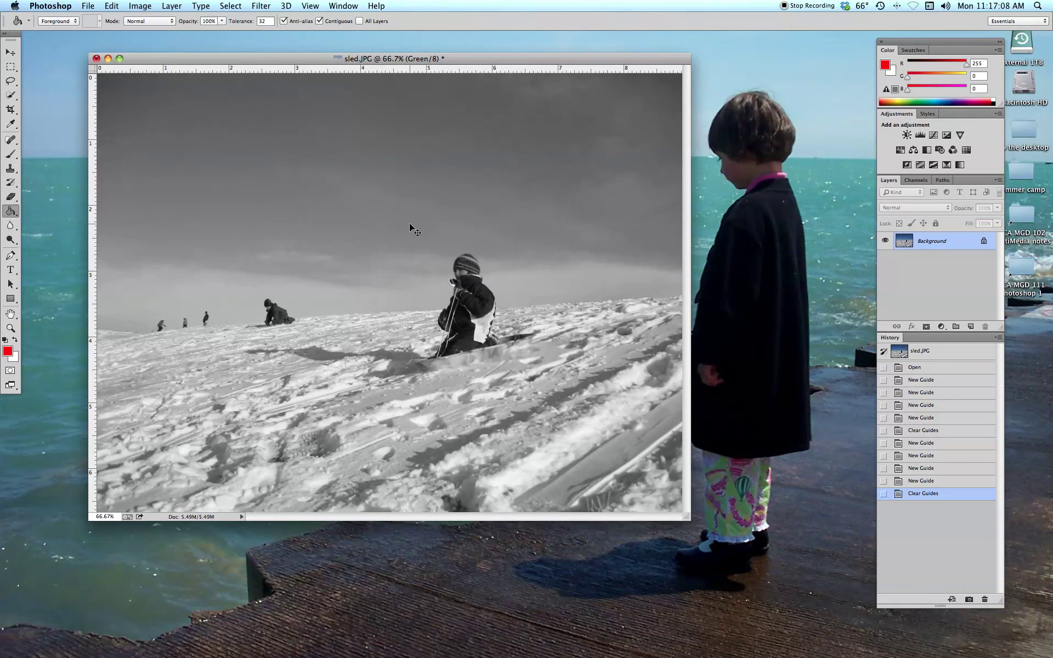
pyautogui.press('super+5')
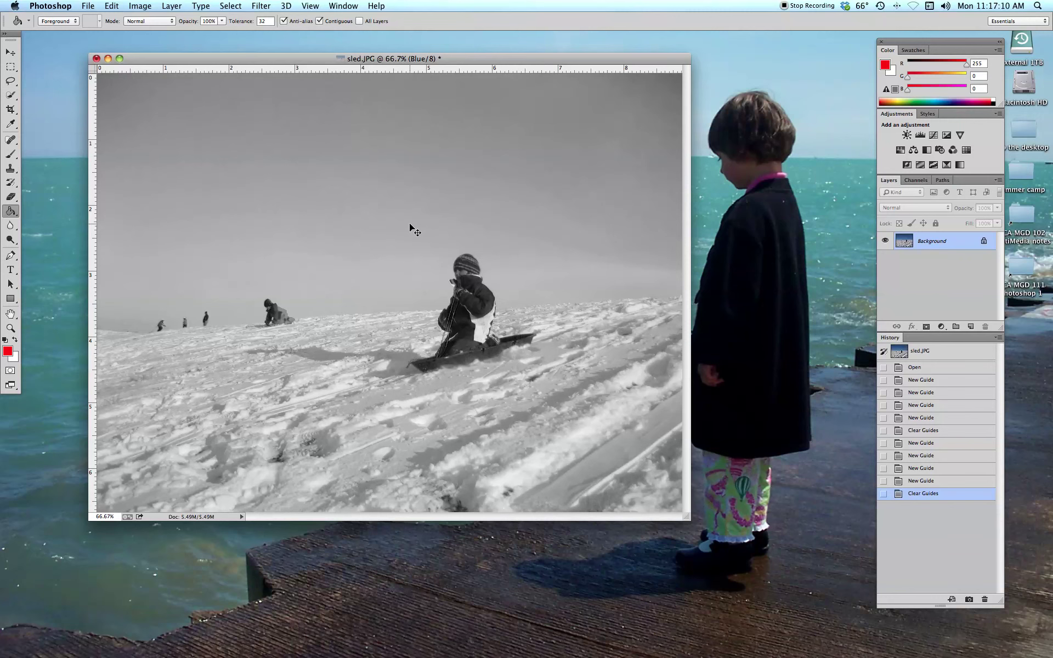
pyautogui.press('super+4')
pyautogui.press('super+3')
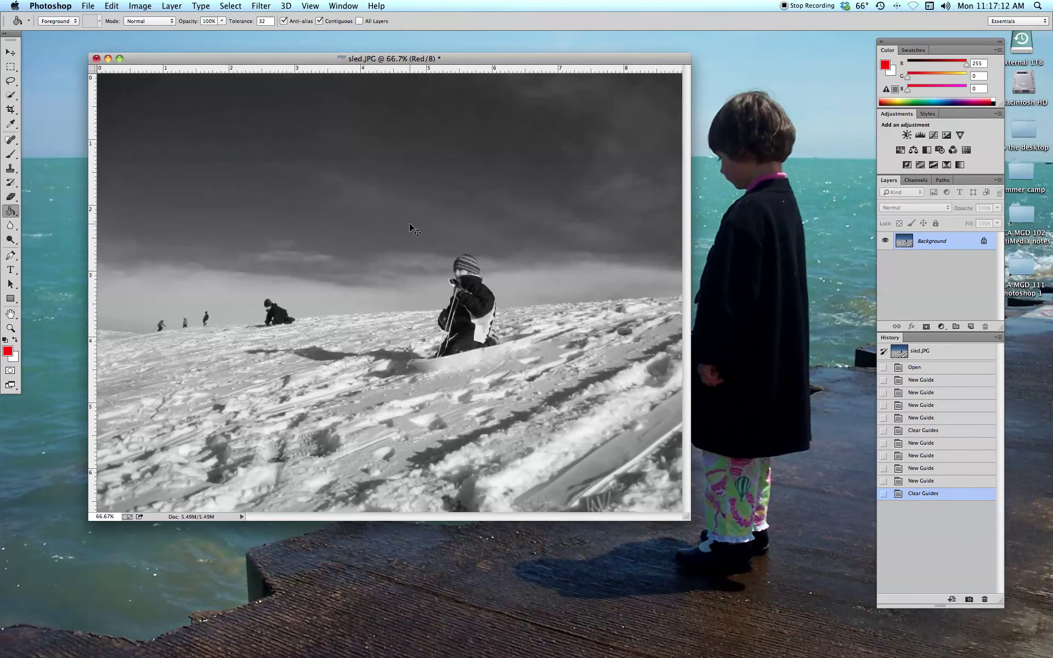
pyautogui.press('super+5')
pyautogui.press('super+4')
pyautogui.press('super+2')
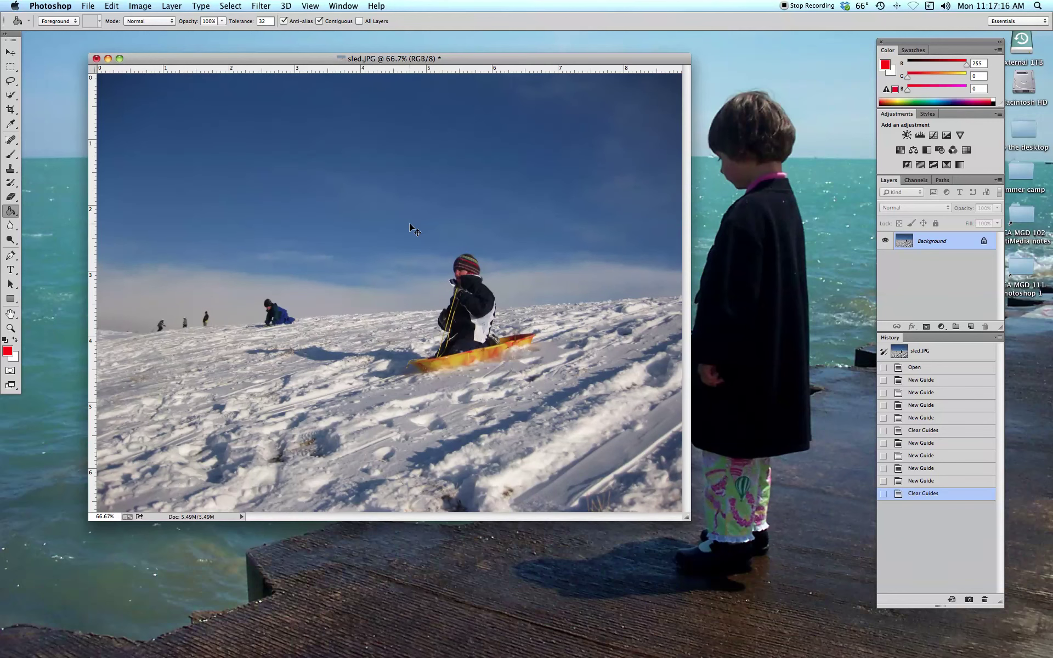